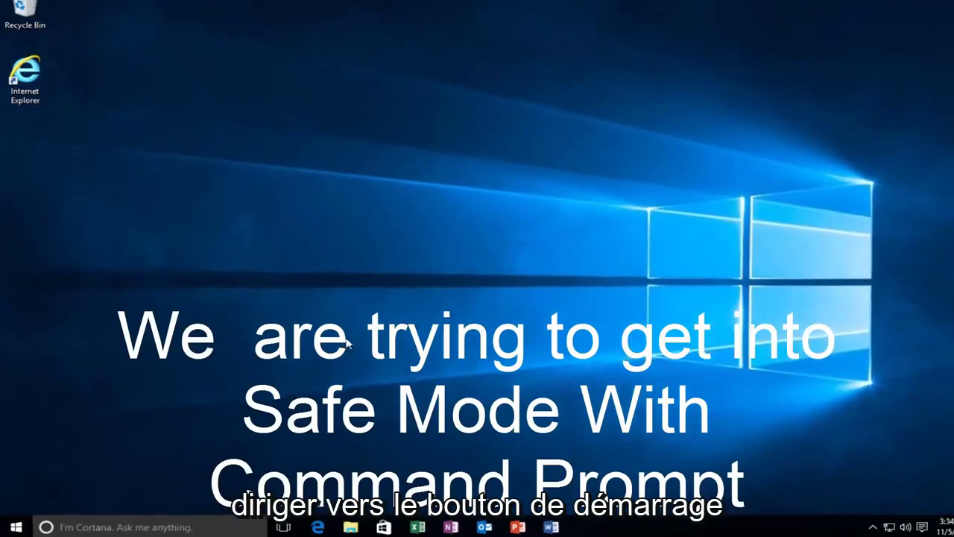
- Restart the PC into the Windows recovery environment instead of performing a normal reboot
{"action": "left_click", "coordinate": [16, 527]}
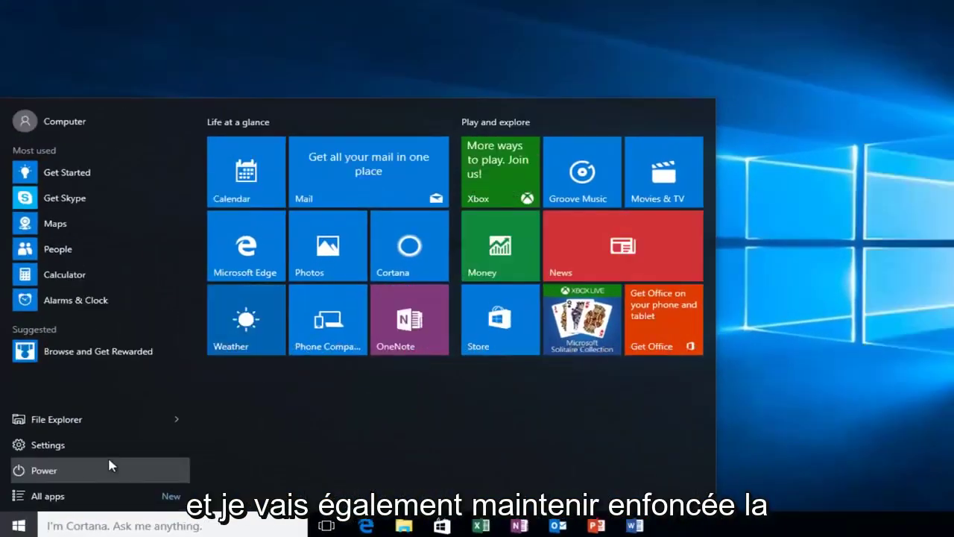
{"action": "left_click", "coordinate": [112, 465]}
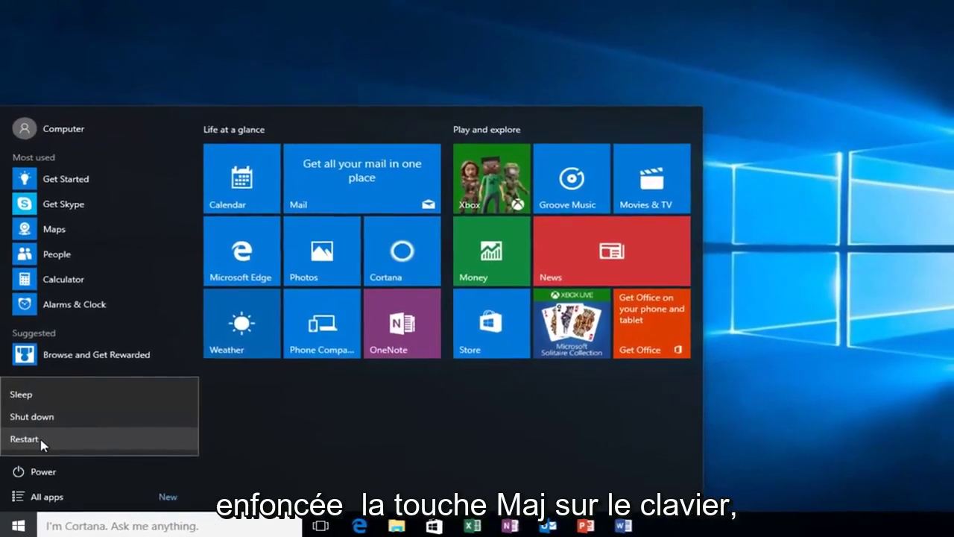
{"action": "left_click", "coordinate": [37, 439], "text": "shift"}
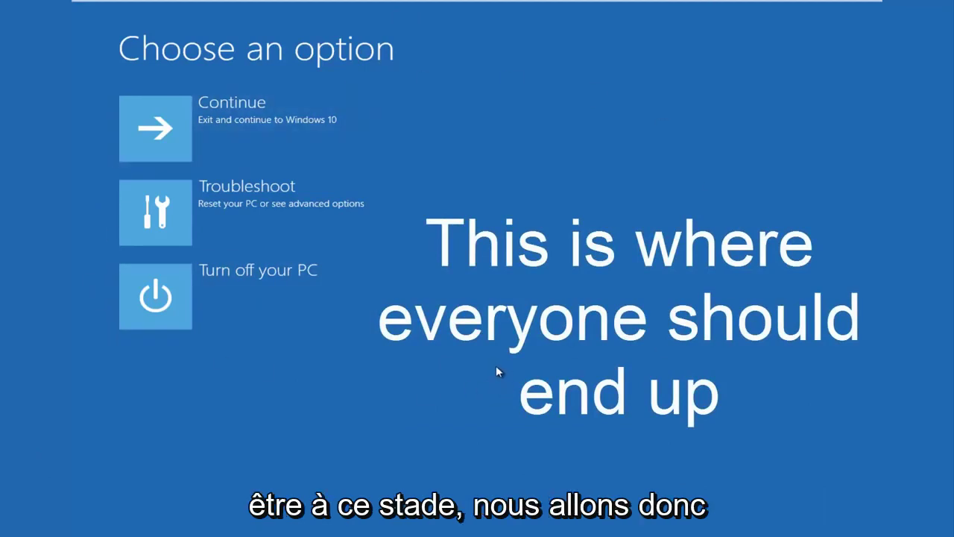
- Launch Command Prompt from the advanced troubleshooting options of the recovery environment
{"action": "left_click", "coordinate": [166, 224]}
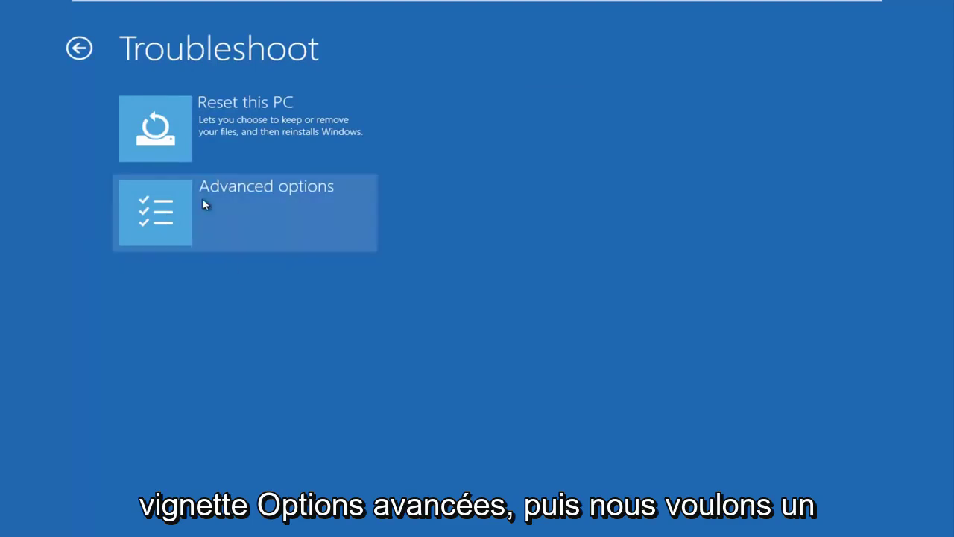
{"action": "left_click", "coordinate": [183, 213]}
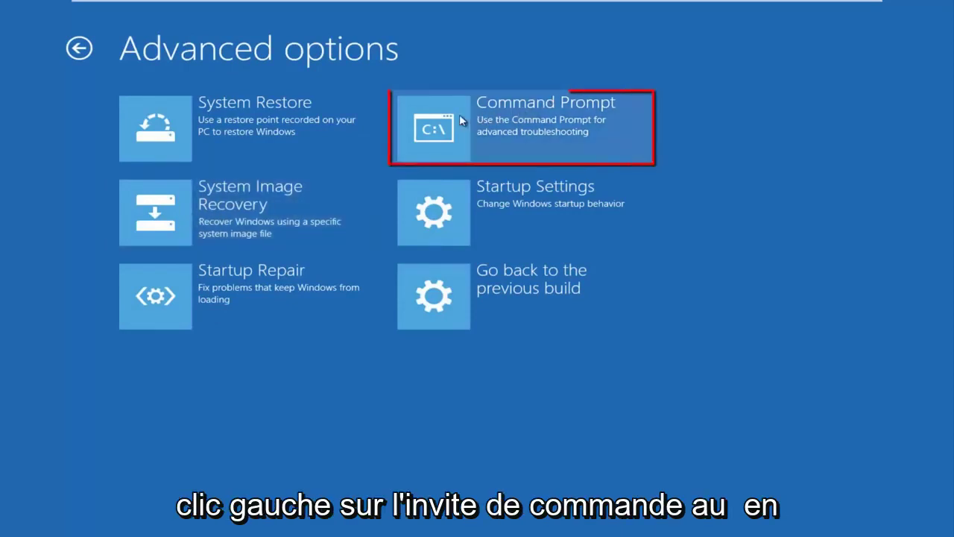
{"action": "left_click", "coordinate": [567, 122]}
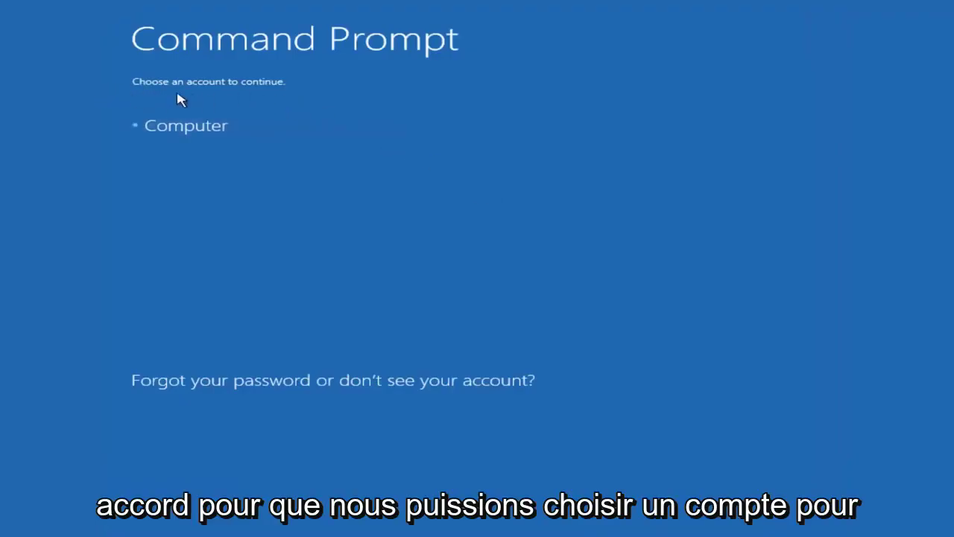
- Choose the Computer account and sign in with the account password to reach the command line
{"action": "left_click", "coordinate": [177, 131]}
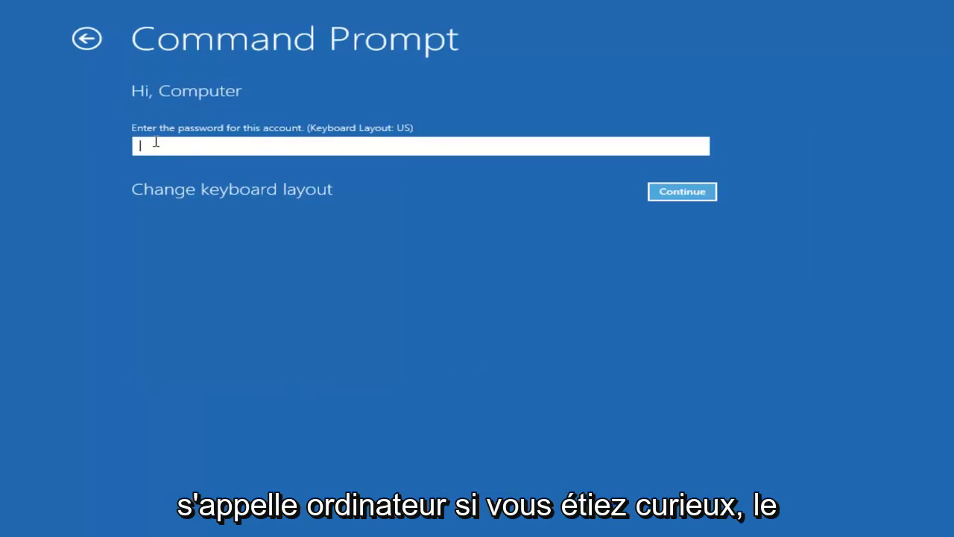
{"action": "type", "text": "••••••••"}
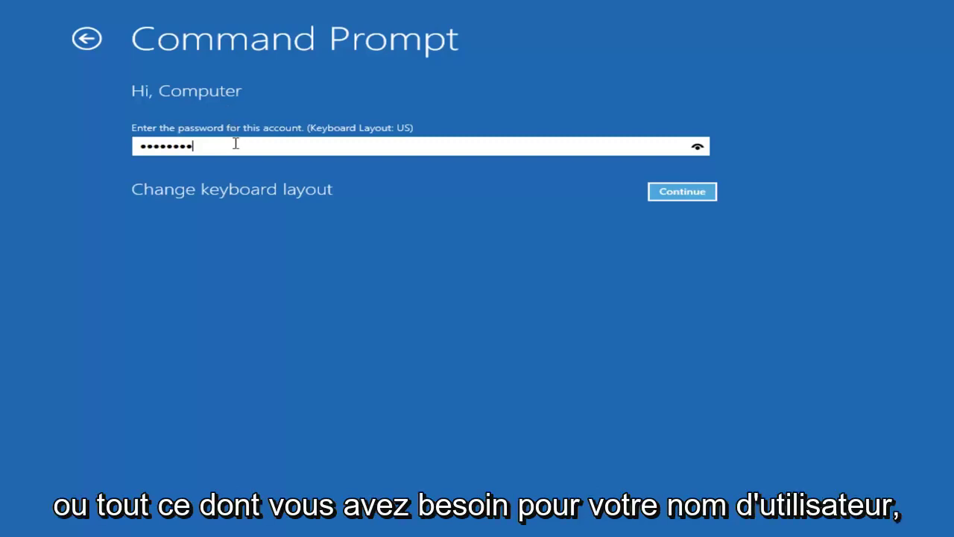
{"action": "key", "text": "Return"}
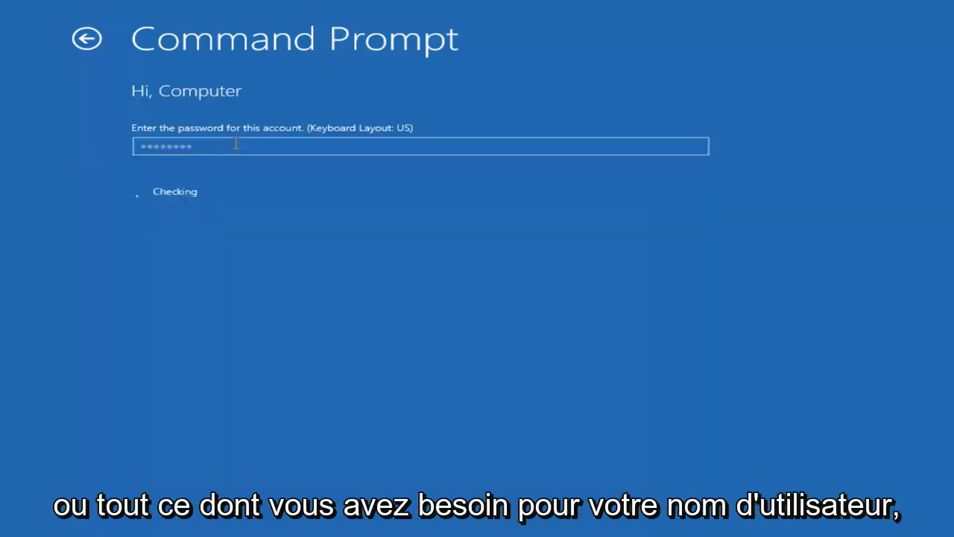
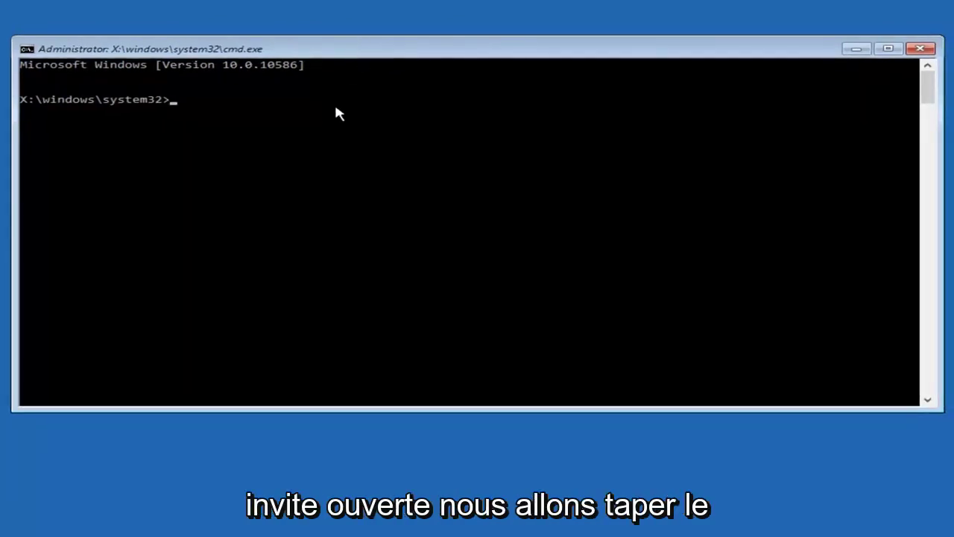
- Repair the master boot record and the boot sector by running Bootrec /fixmbr and Bootrec /fixboot
{"action": "type", "text": "B"}
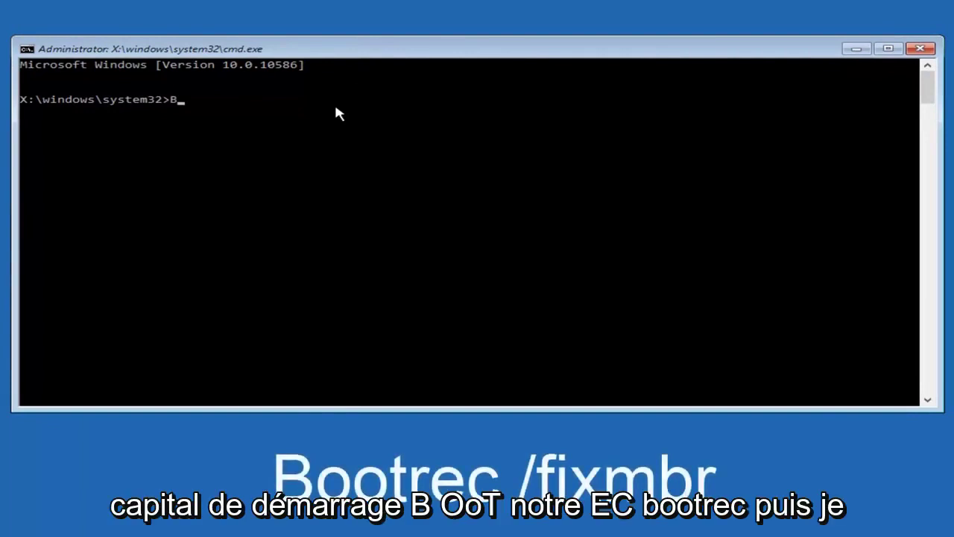
{"action": "type", "text": "ootrec /fixmbr"}
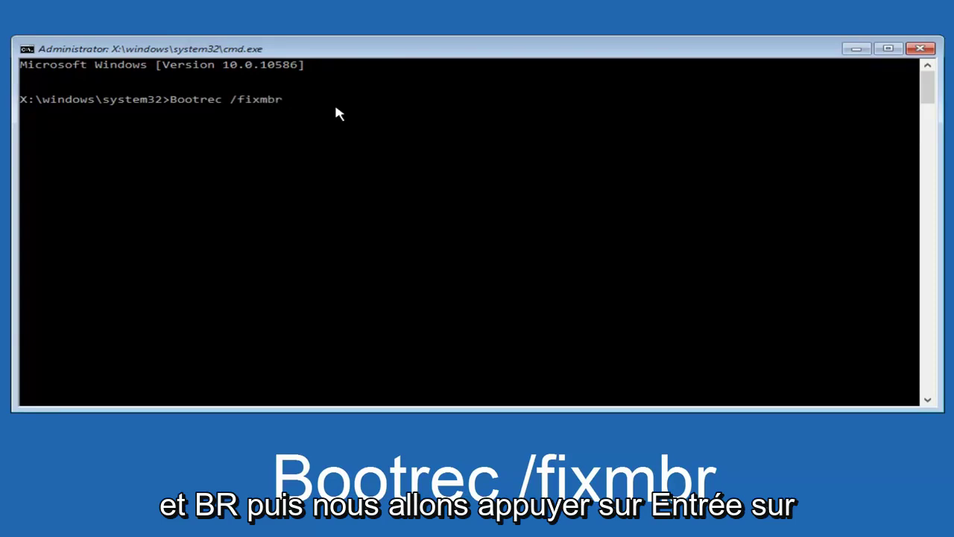
{"action": "key", "text": "Return"}
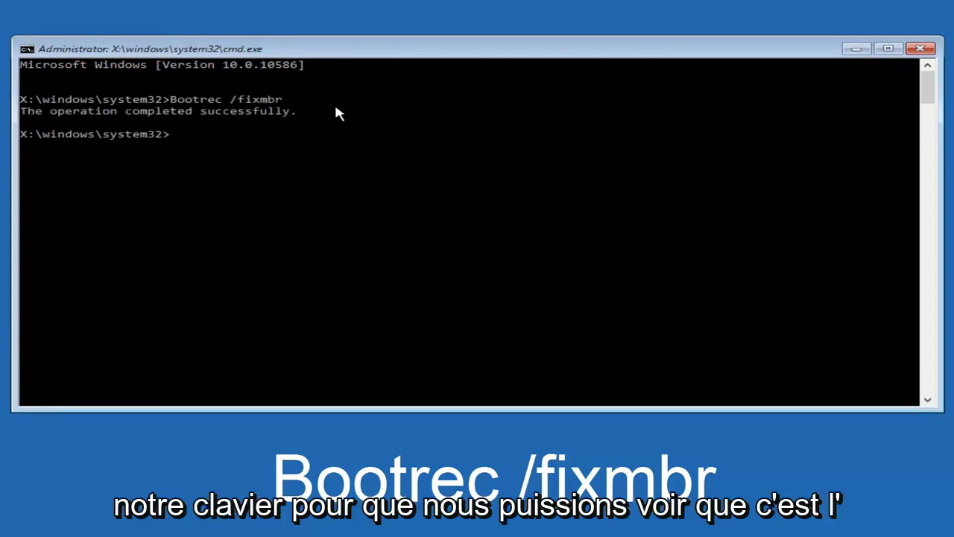
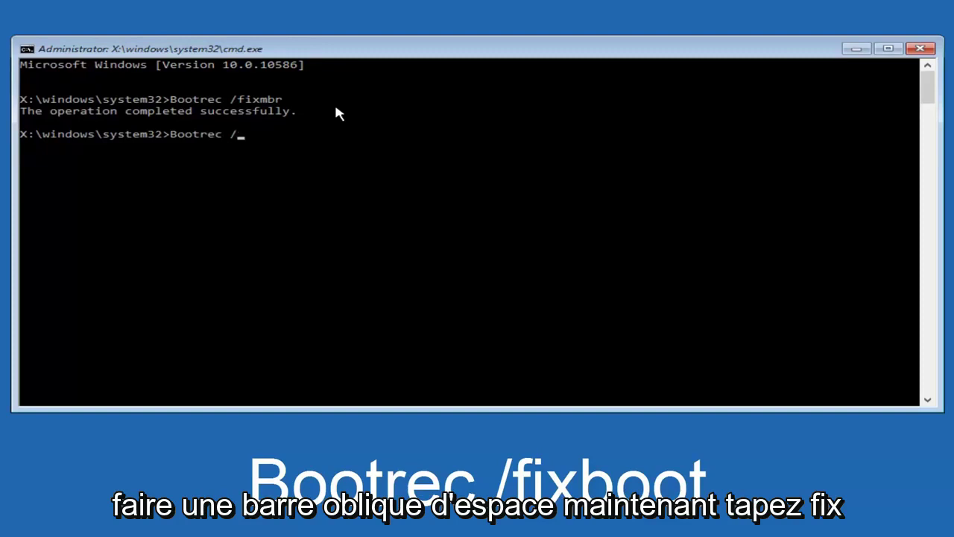
{"action": "type", "text": "fixboot"}
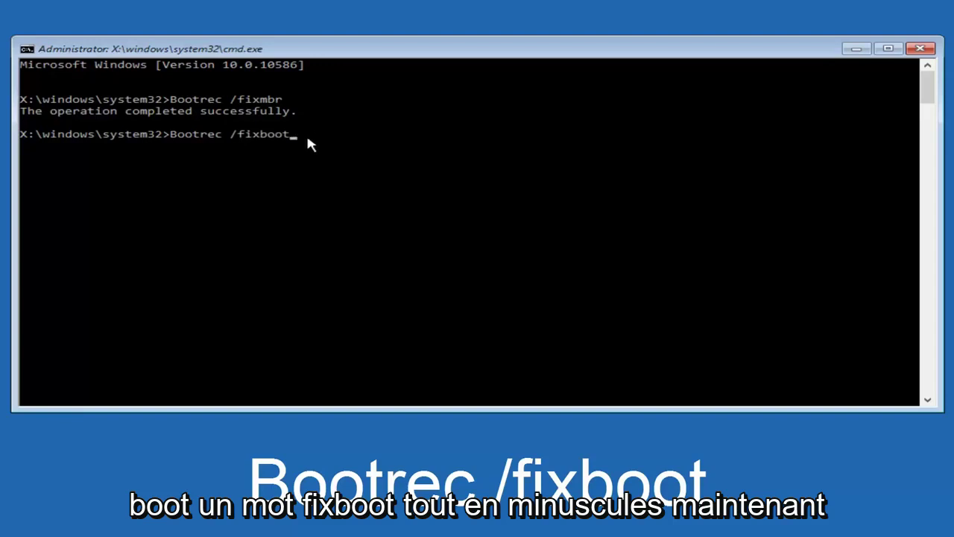
{"action": "key", "text": "Return"}
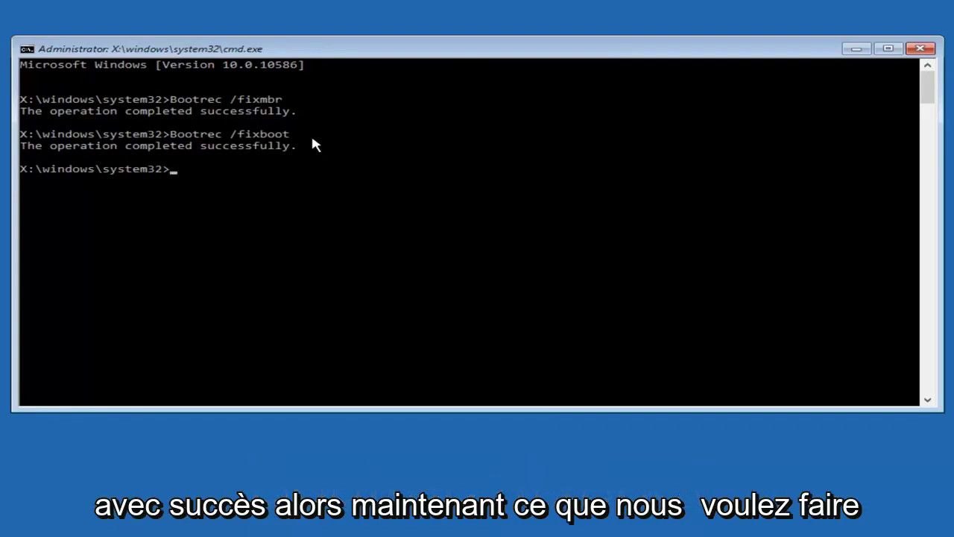
- Back up the boot configuration data by running bcdedit /export c:\bcdbackup
{"action": "type", "text": "bc"}
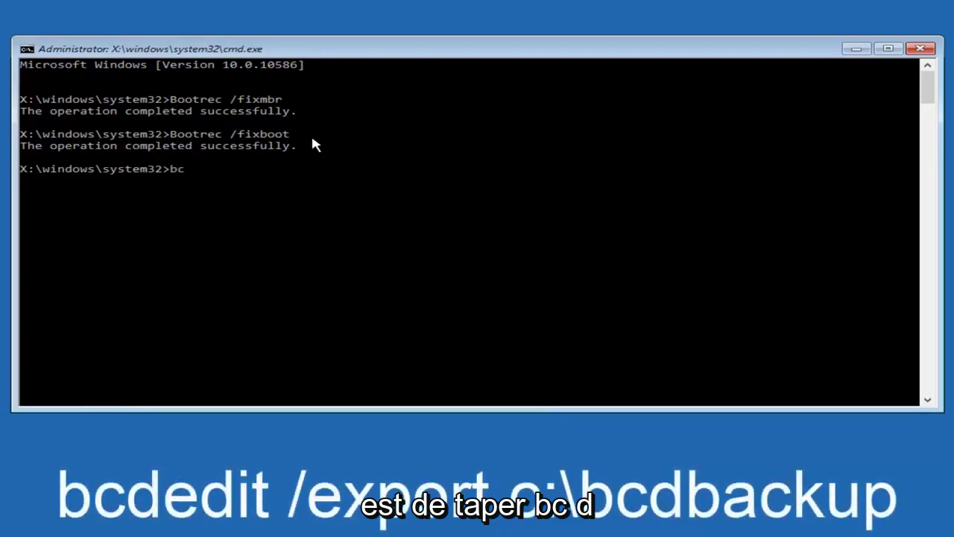
{"action": "type", "text": "d"}
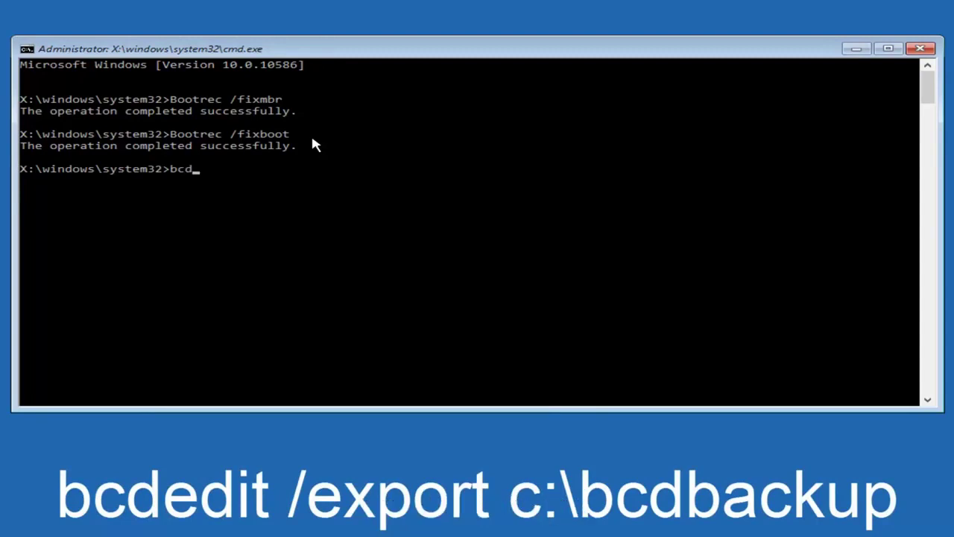
{"action": "type", "text": "edit"}
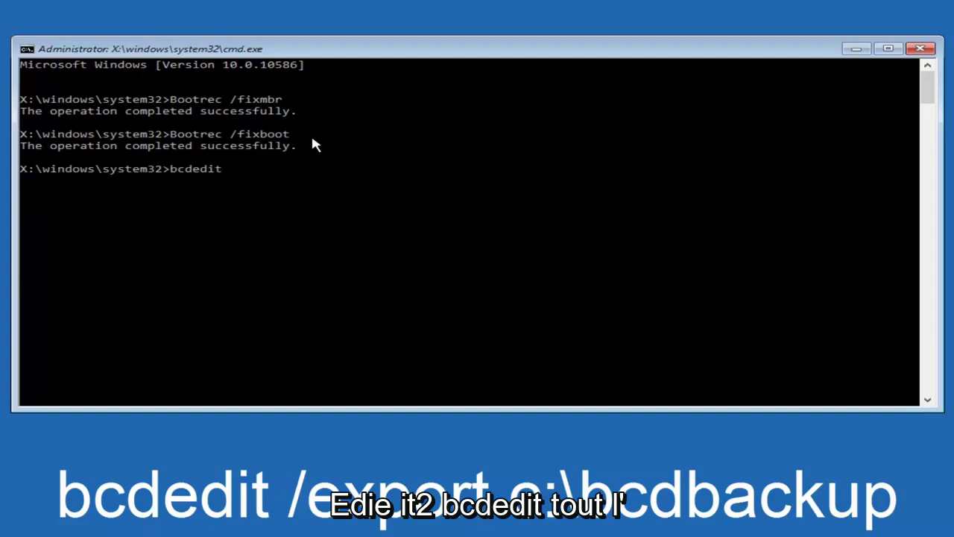
{"action": "type", "text": " /"}
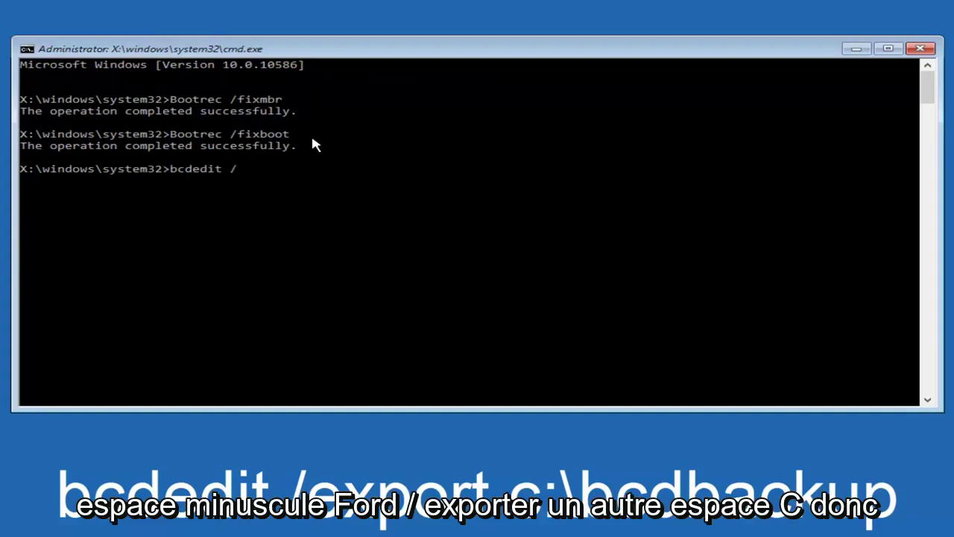
{"action": "type", "text": "export c"}
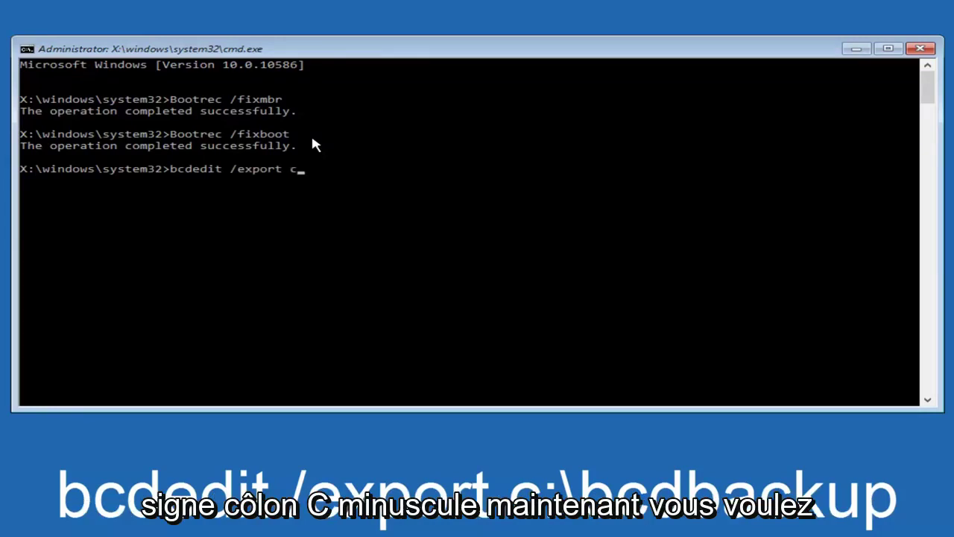
{"action": "type", "text": ":"}
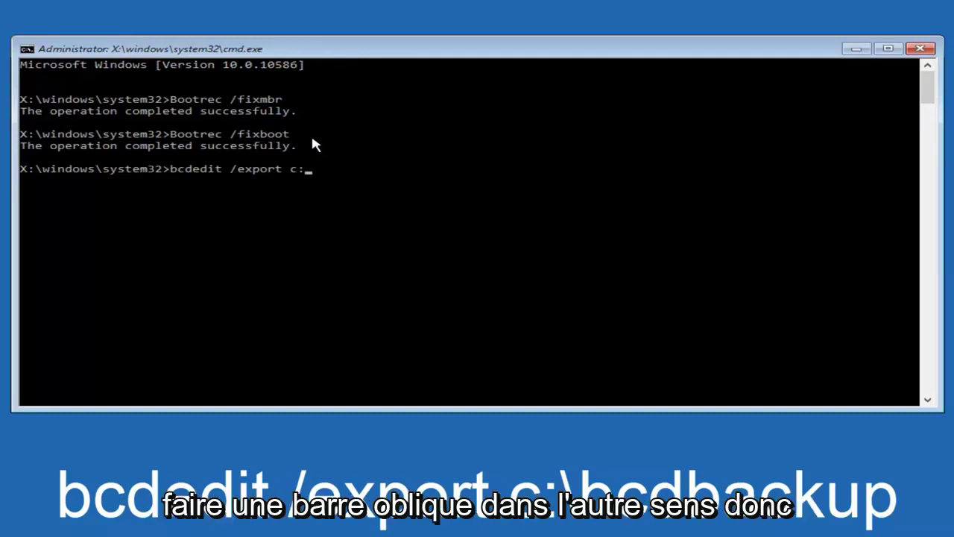
{"action": "type", "text": "\\"}
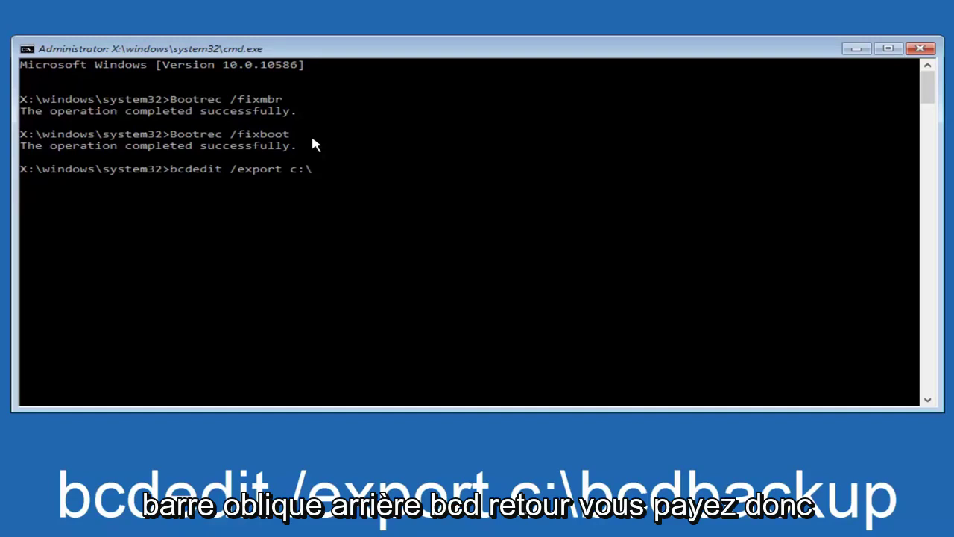
{"action": "type", "text": "bcdbackup"}
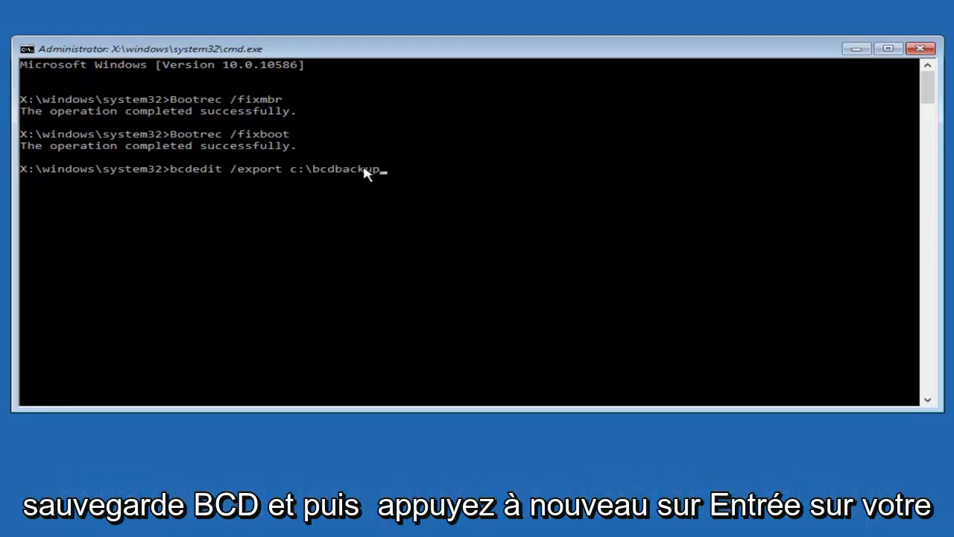
{"action": "key", "text": "Return"}
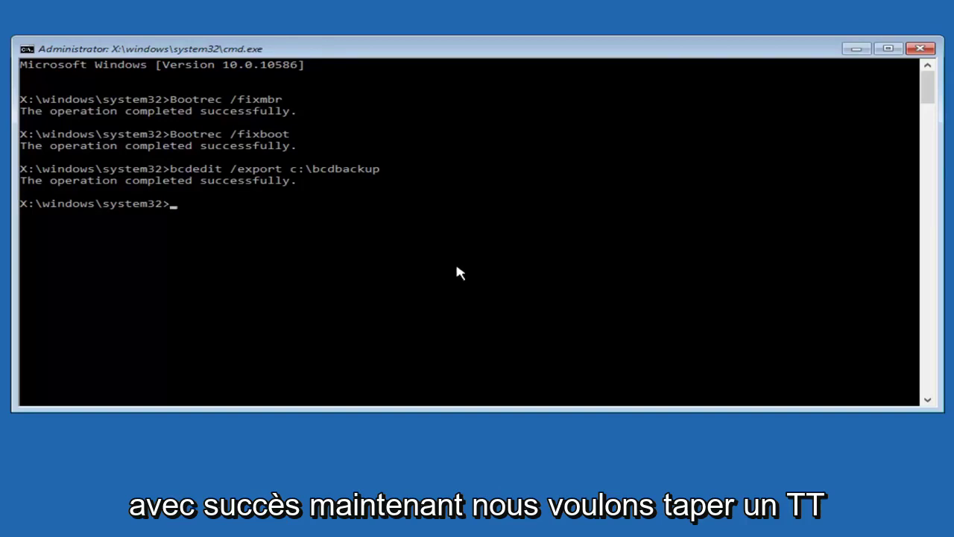
- Remove the hidden, read-only and system attributes from the BCD store by running attrib c:\boot\bcd -h -r -s
{"action": "type", "text": "att"}
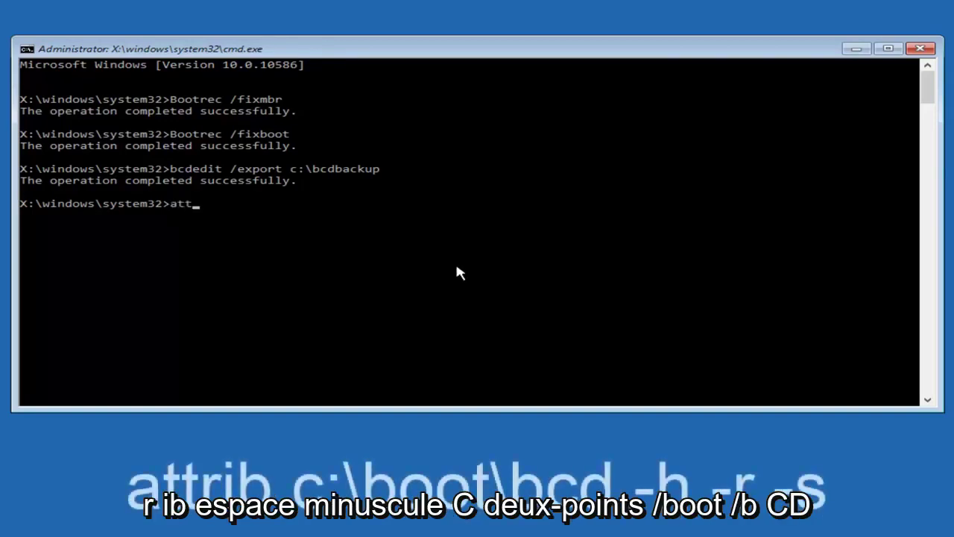
{"action": "type", "text": "rib"}
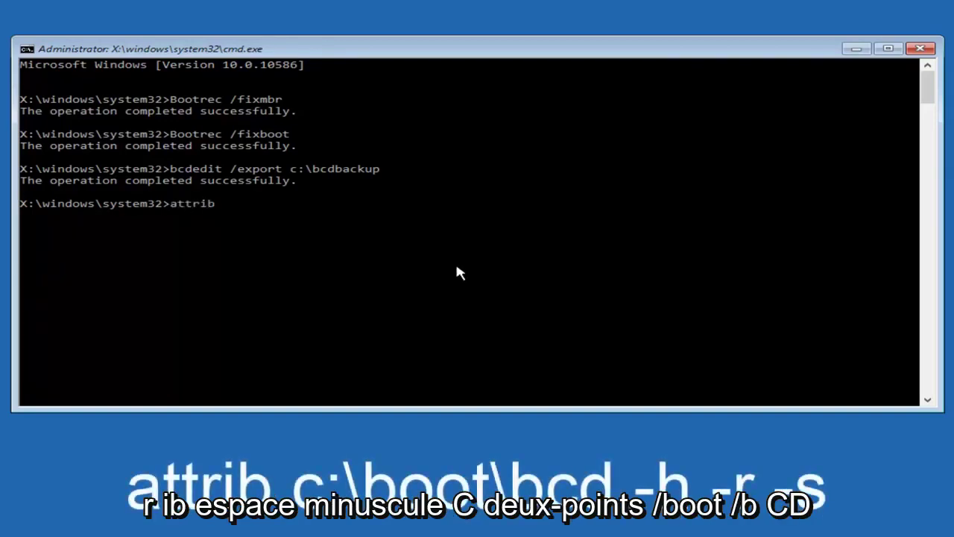
{"action": "type", "text": " c:\\boot\\bcd"}
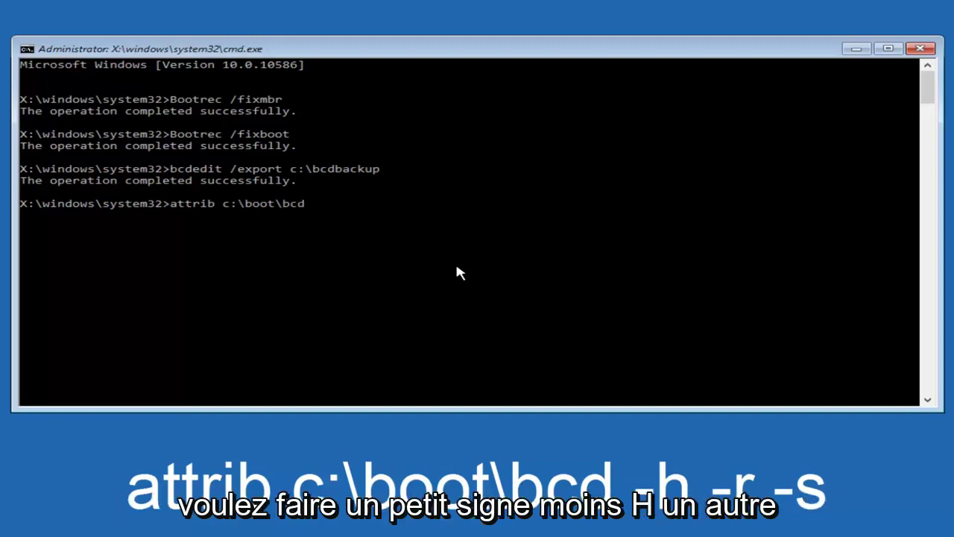
{"action": "type", "text": " -h"}
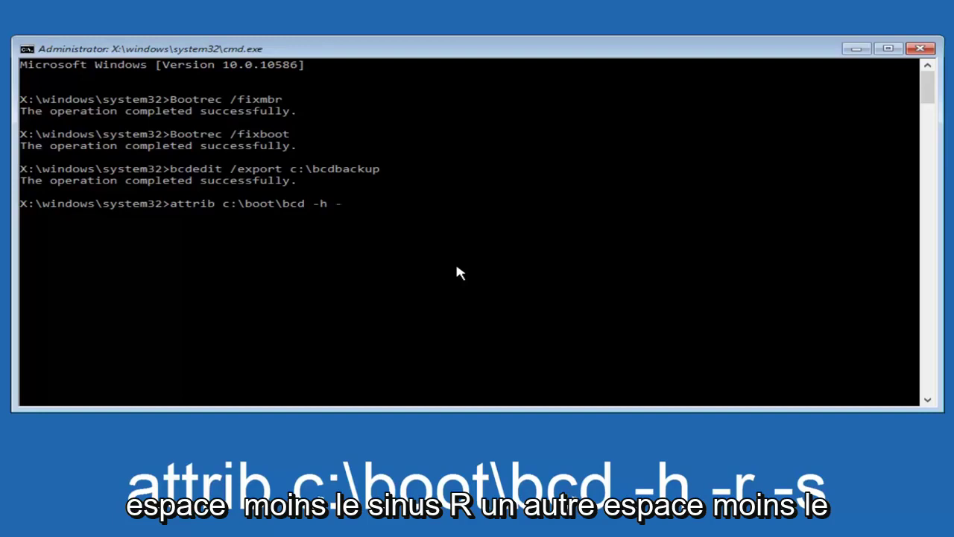
{"action": "type", "text": " -r -s"}
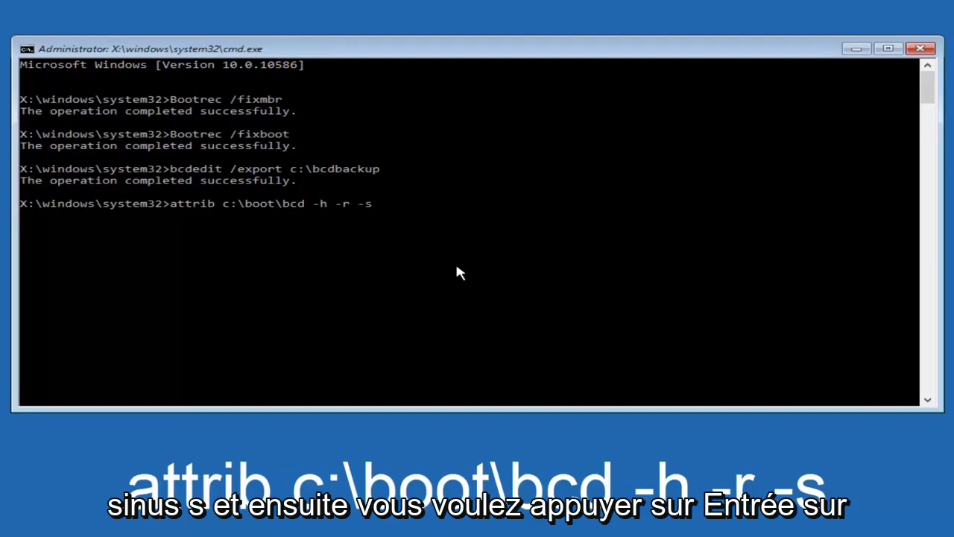
{"action": "key", "text": "Return"}
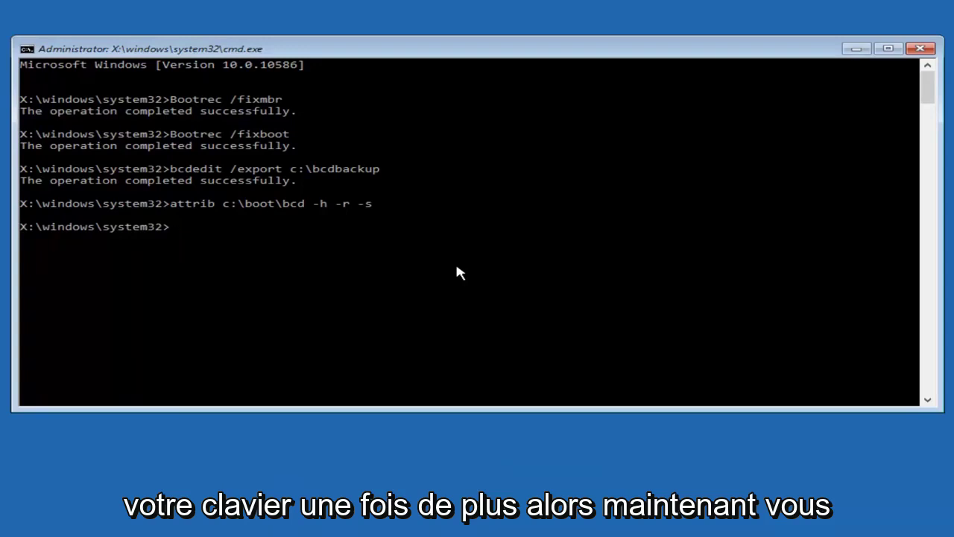
- Rename the existing BCD store to bcd.old by running ren c:\boot\bcd bcd.old
{"action": "type", "text": "ren"}
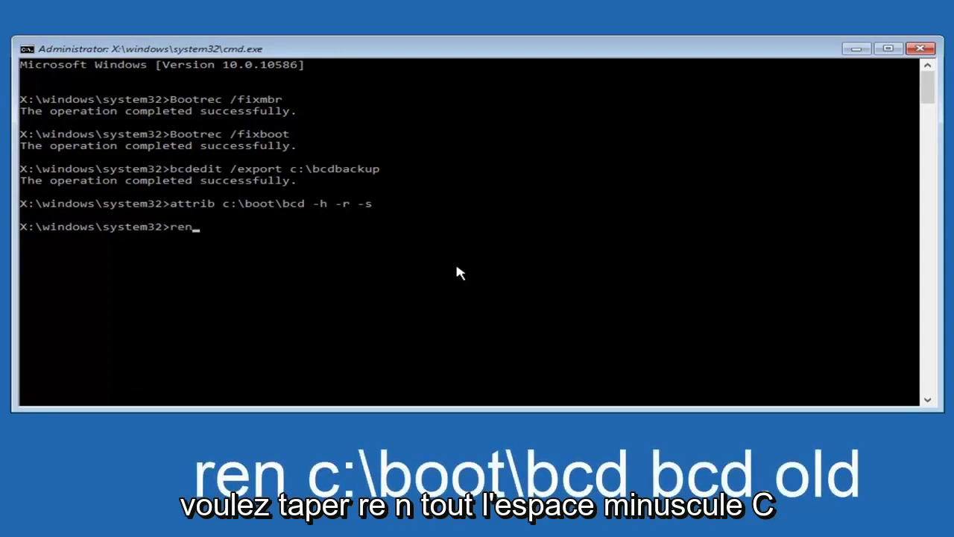
{"action": "type", "text": " c"}
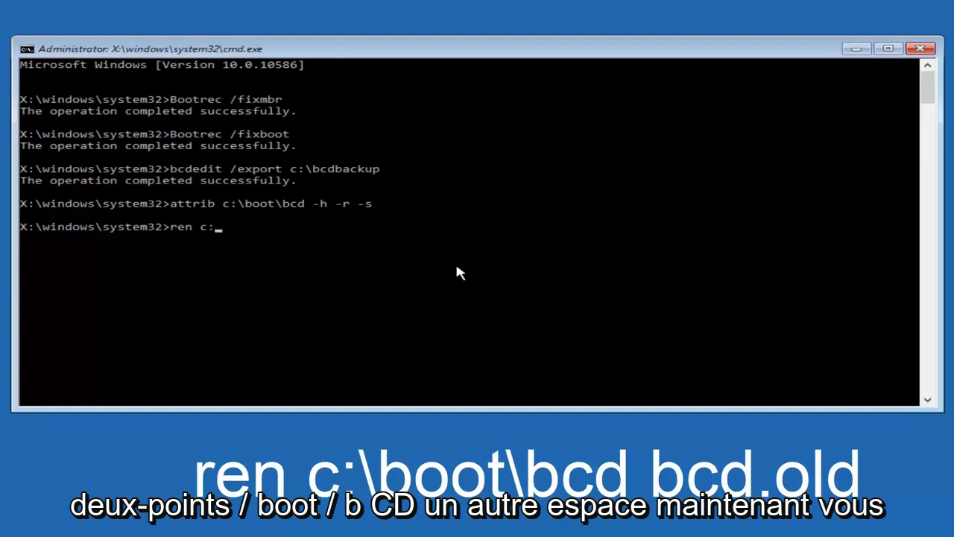
{"action": "type", "text": ":\\boot\\bcd bcd"}
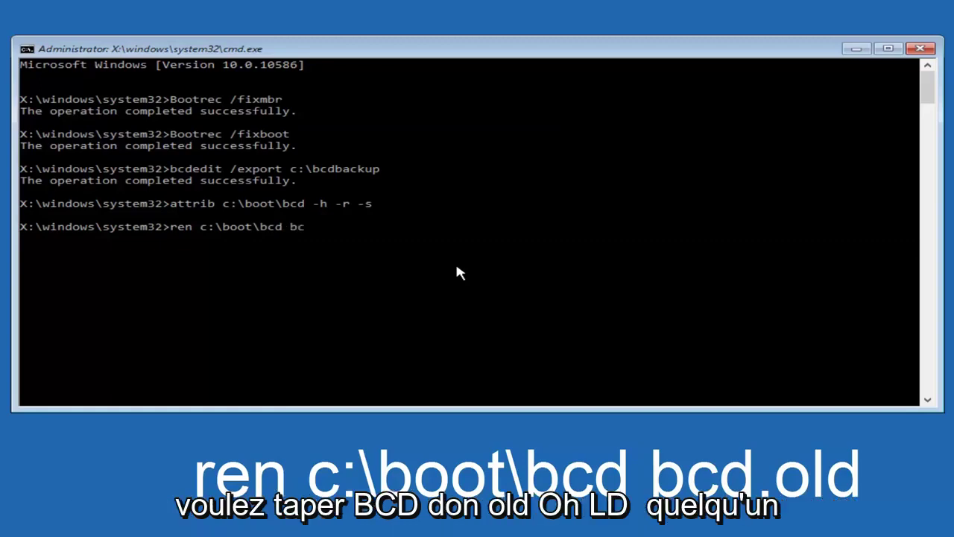
{"action": "type", "text": ".old"}
{"action": "key", "text": "BackSpace"}
{"action": "key", "text": "BackSpace"}
{"action": "type", "text": "ld"}
{"action": "key", "text": "Return"}
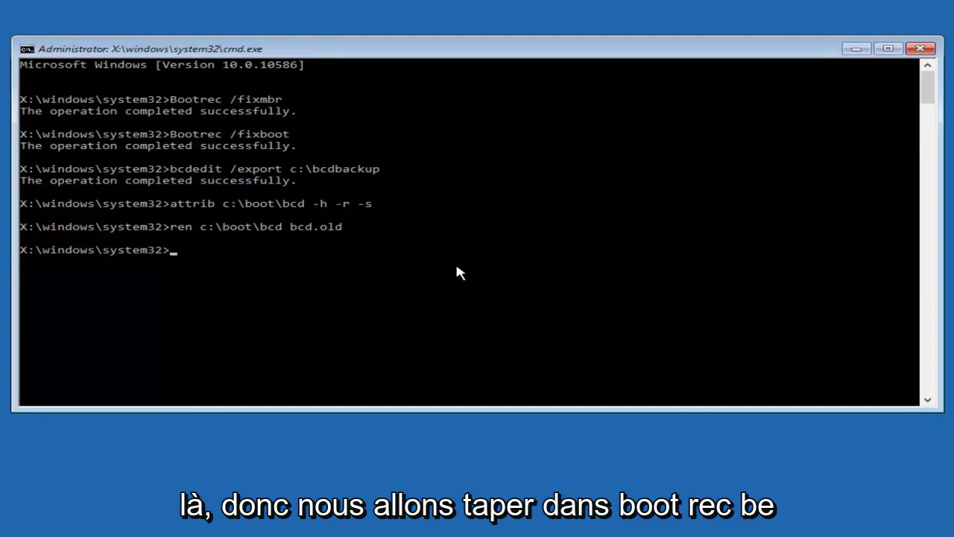
- Rebuild the boot configuration data by running bootrec /rebuildbcd
{"action": "type", "text": "boo"}
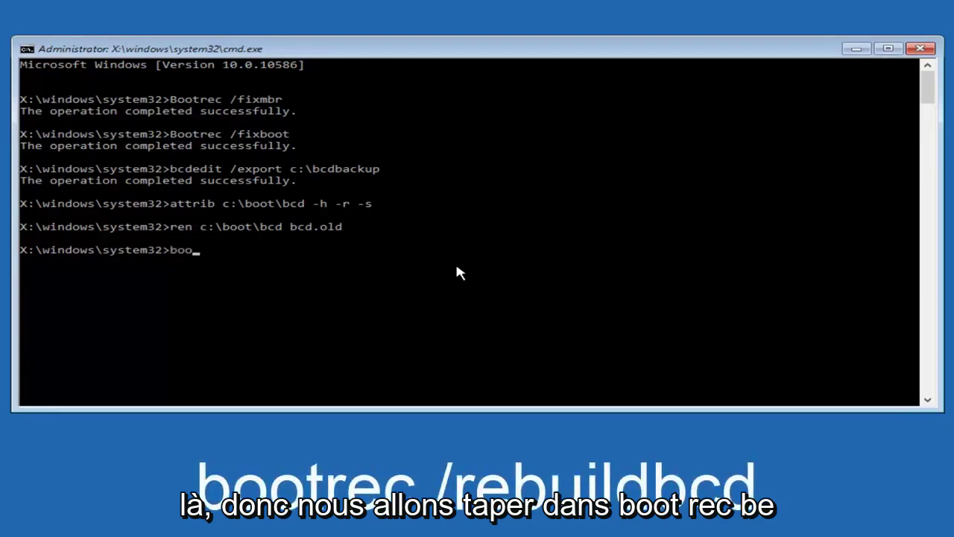
{"action": "type", "text": "trec"}
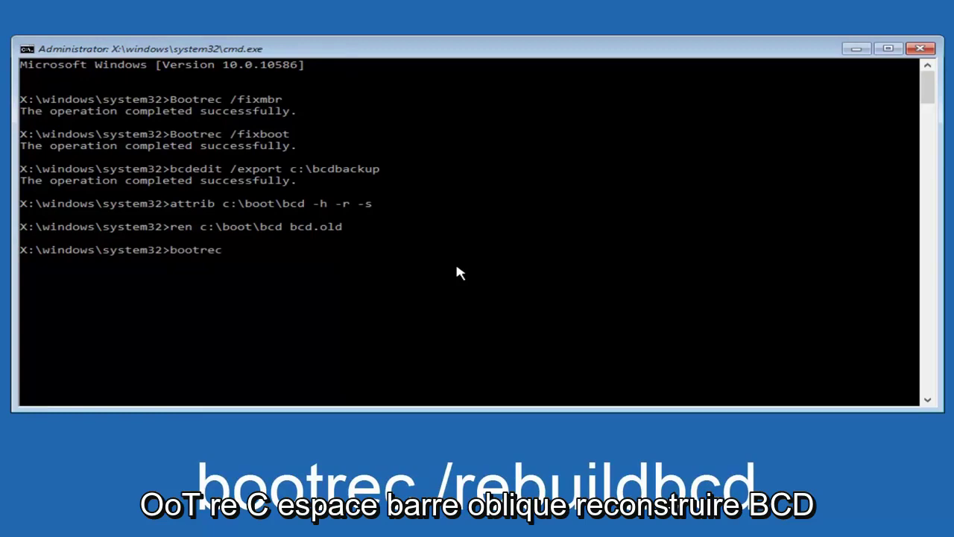
{"action": "type", "text": " /rebuildbcd"}
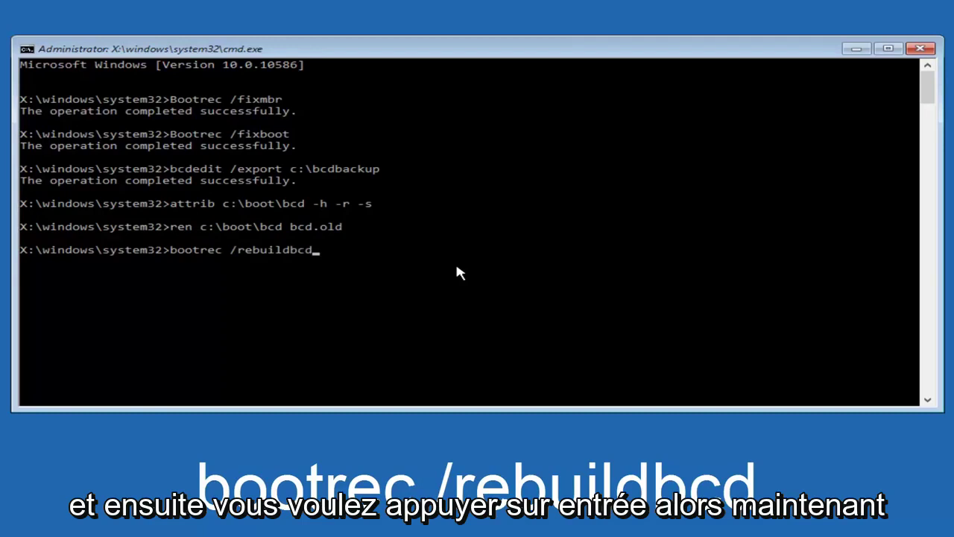
{"action": "key", "text": "Return"}
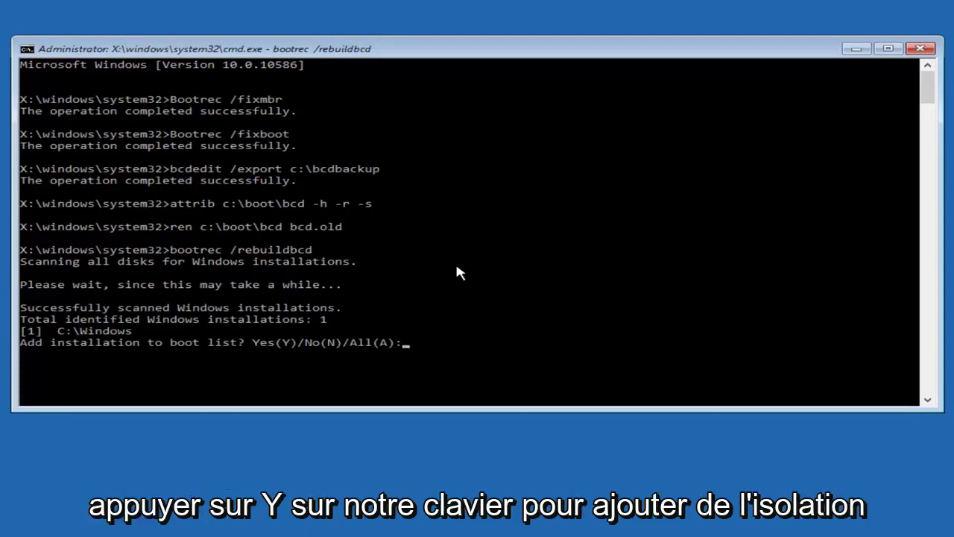
- Add the identified C:\Windows installation to the boot list by answering Y
{"action": "type", "text": "y"}
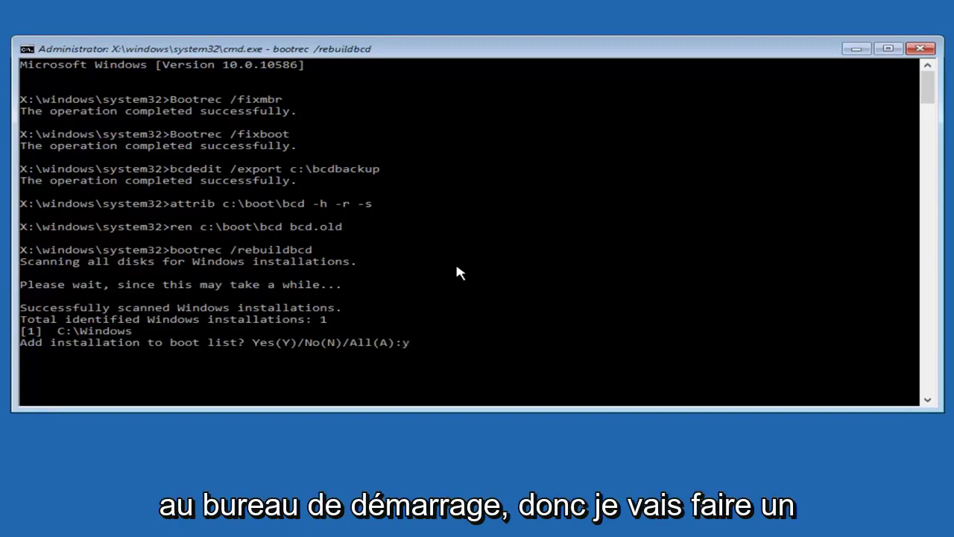
{"action": "key", "text": "BackSpace"}
{"action": "type", "text": "Y"}
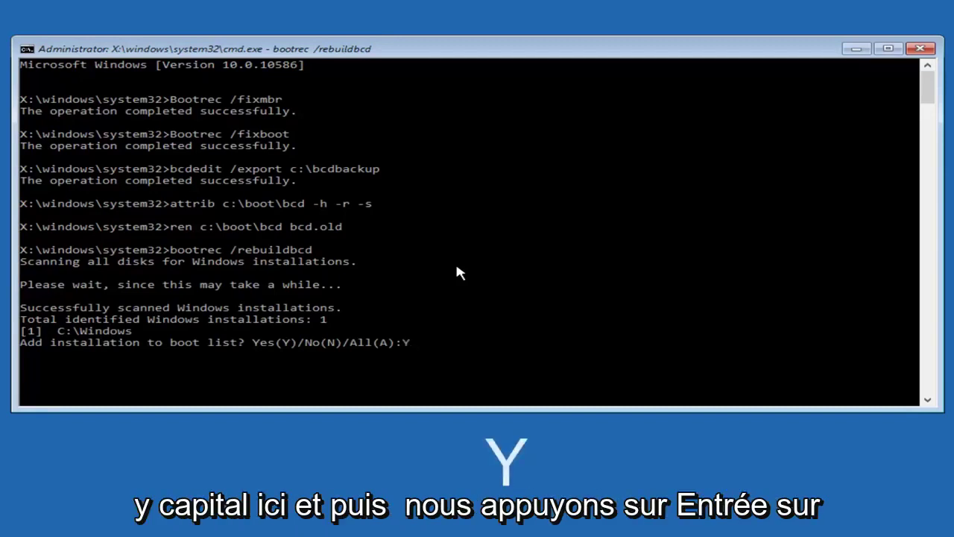
{"action": "key", "text": "Return"}
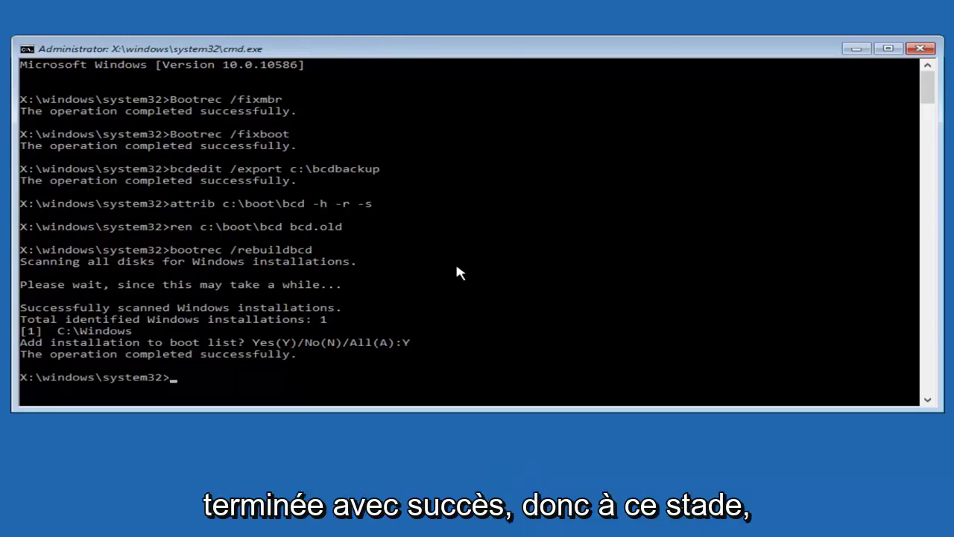
- Close the command-line session with the exit command to return to the recovery options
{"action": "type", "text": "exit"}
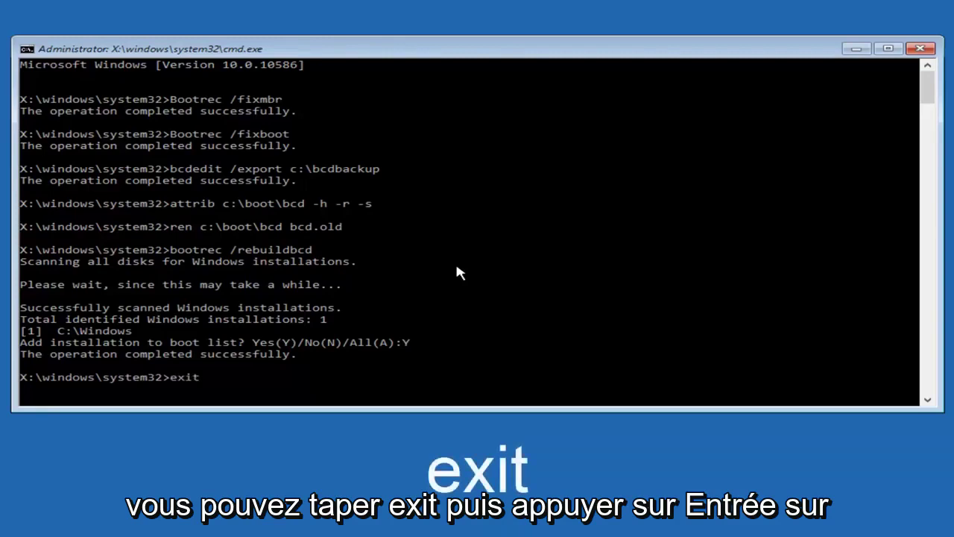
{"action": "key", "text": "Return"}
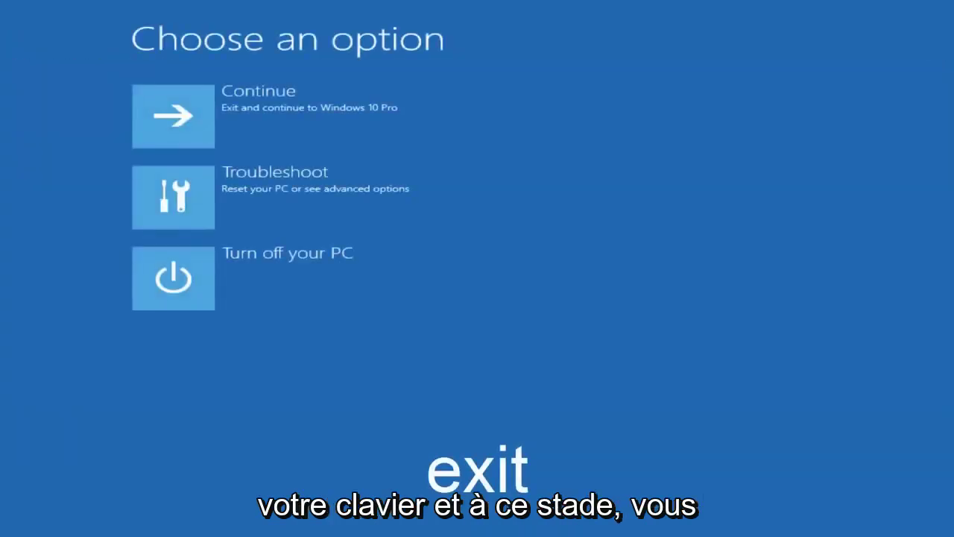